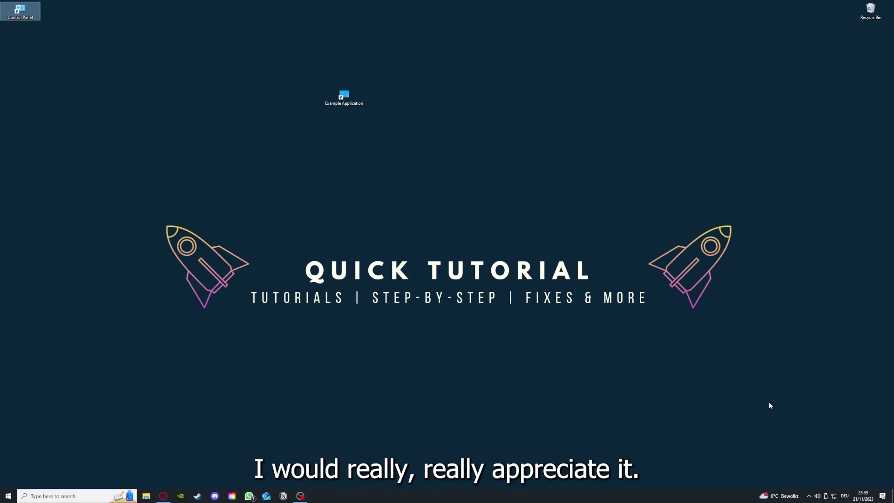
Step: Drag-select the desktop icons, open the Example Application shortcut, then close the Desktop folder window
click(633, 333)
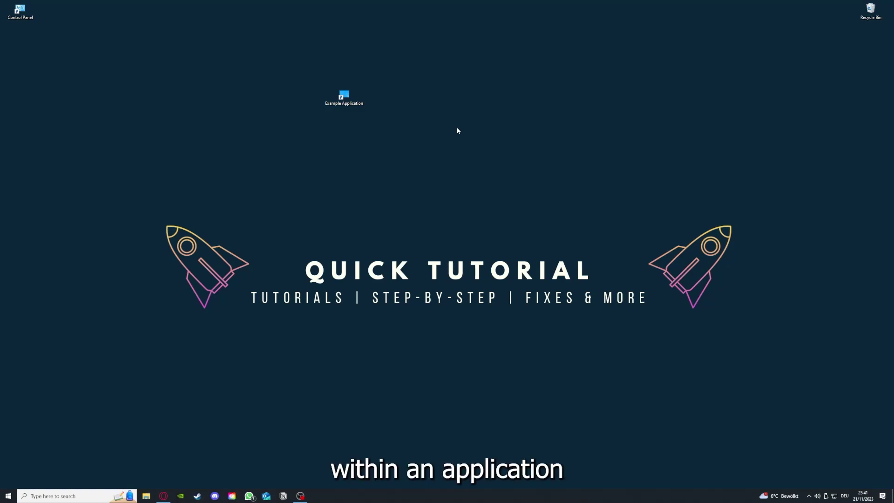
drag(118, 174, 756, 373)
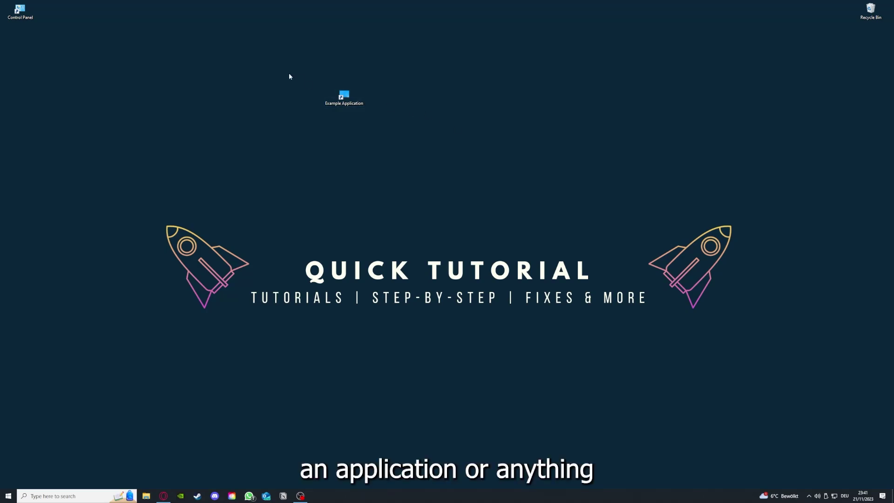
drag(117, 174, 755, 378)
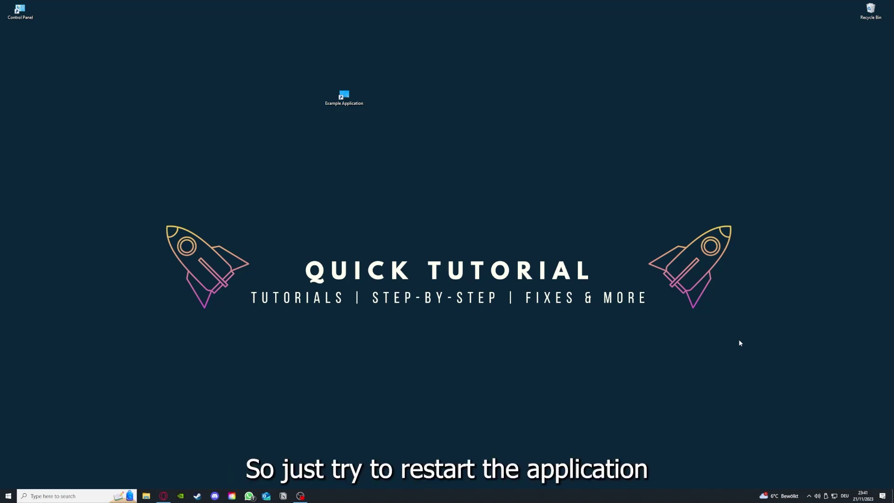
double_click(343, 100)
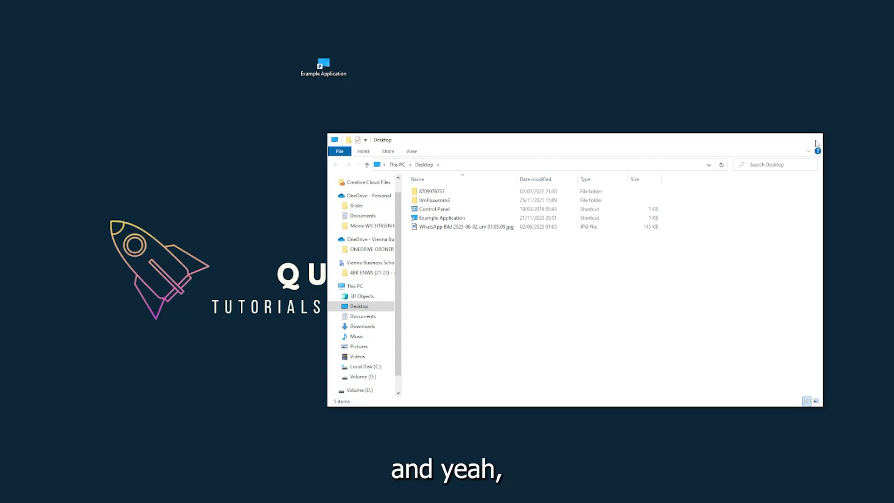
click(815, 141)
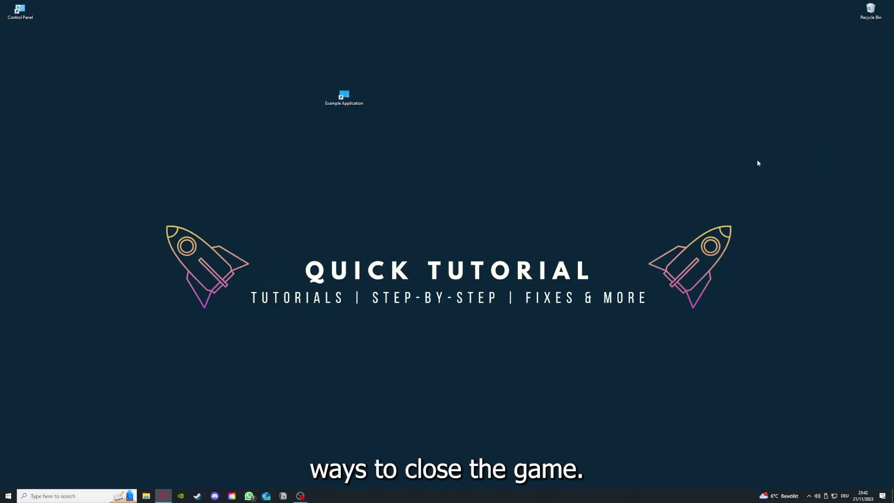
Step: Open Task Manager from the taskbar and end the Task Manager process
right_click(336, 496)
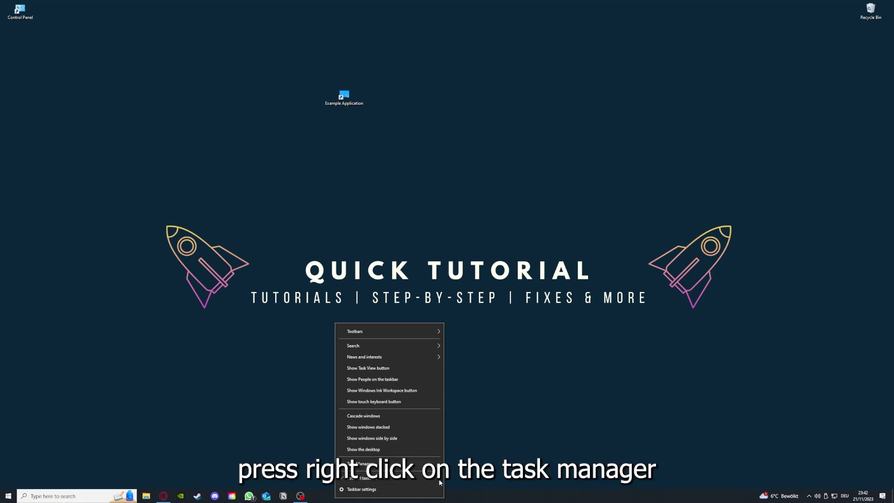
click(400, 466)
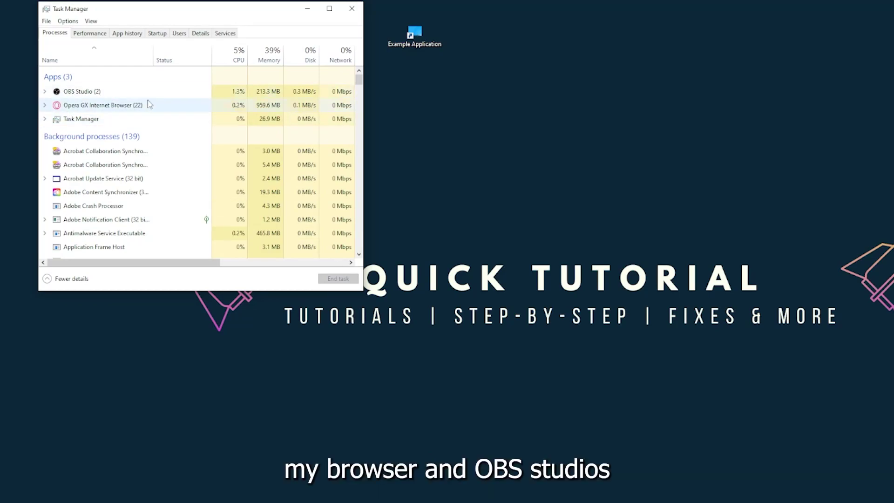
click(167, 121)
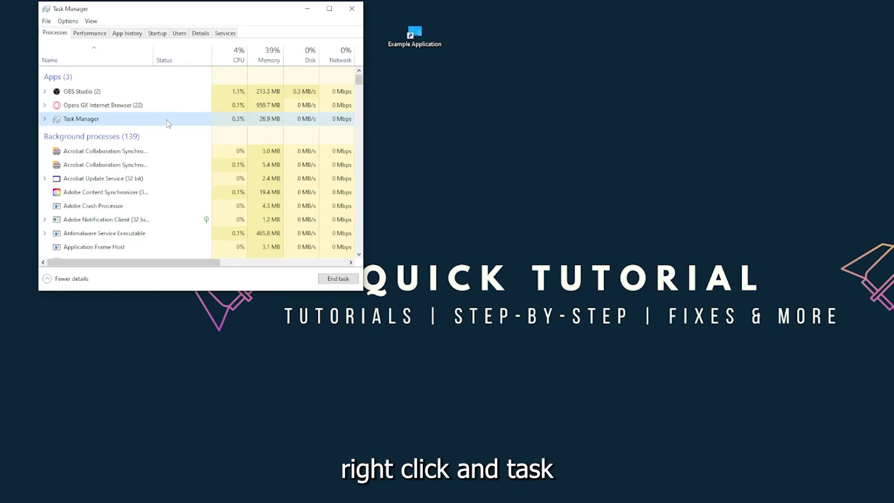
click(333, 279)
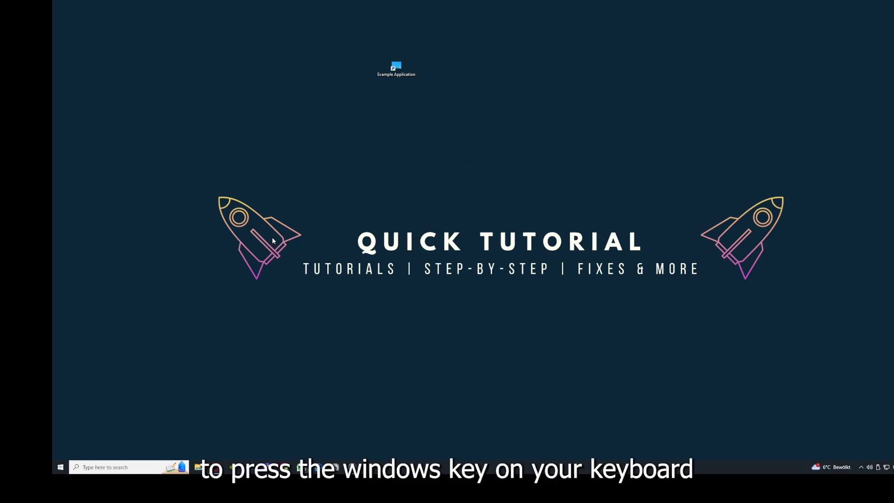
Step: Look at the Start menu's power options, then dismiss the menu without restarting
key(super)
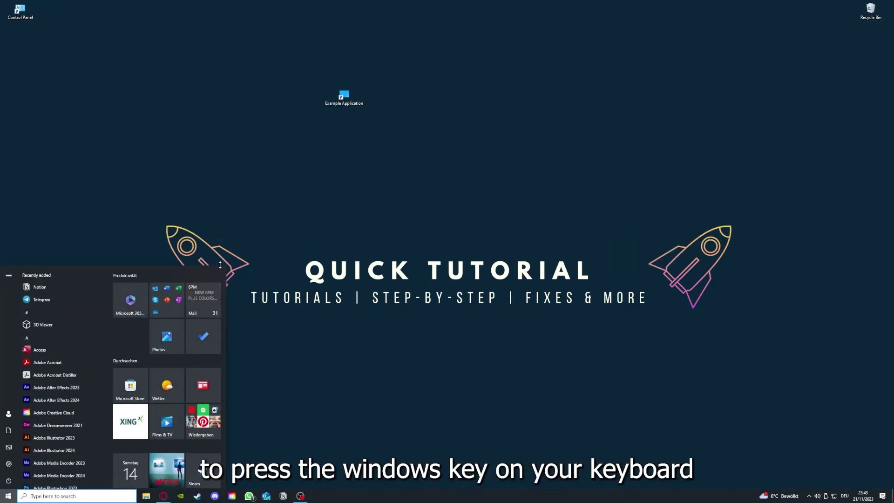
key(super)
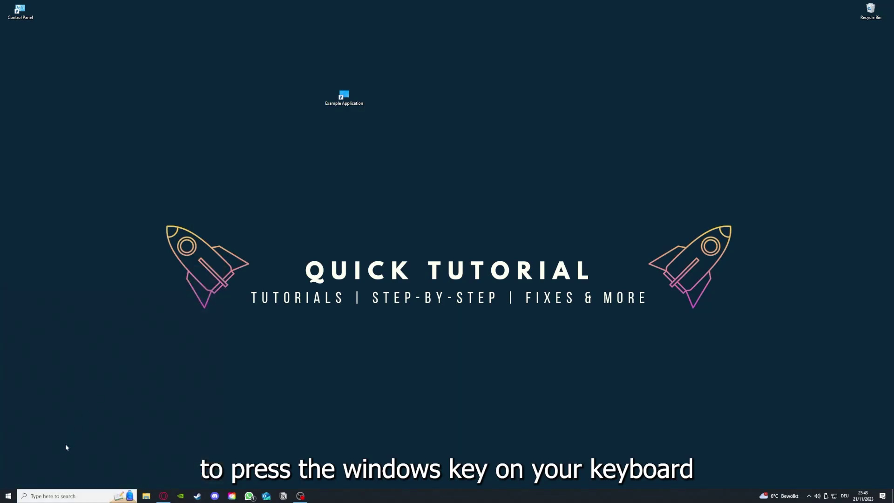
click(9, 493)
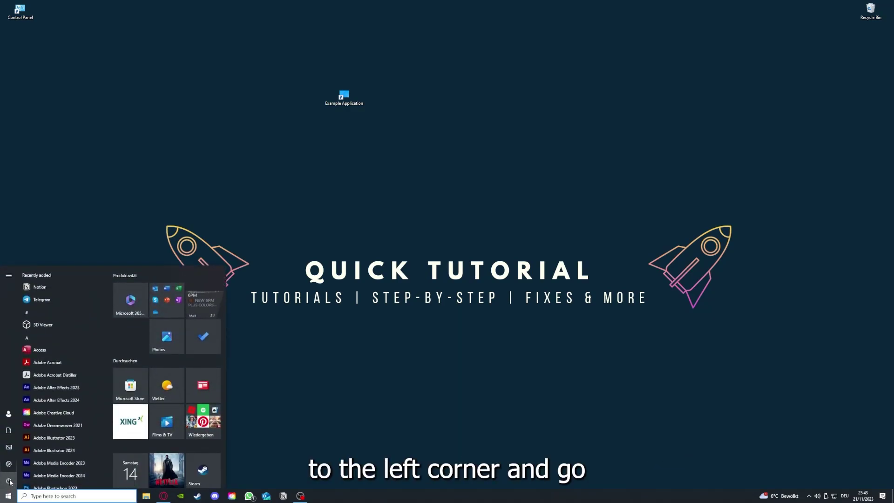
mouse_move(10, 482)
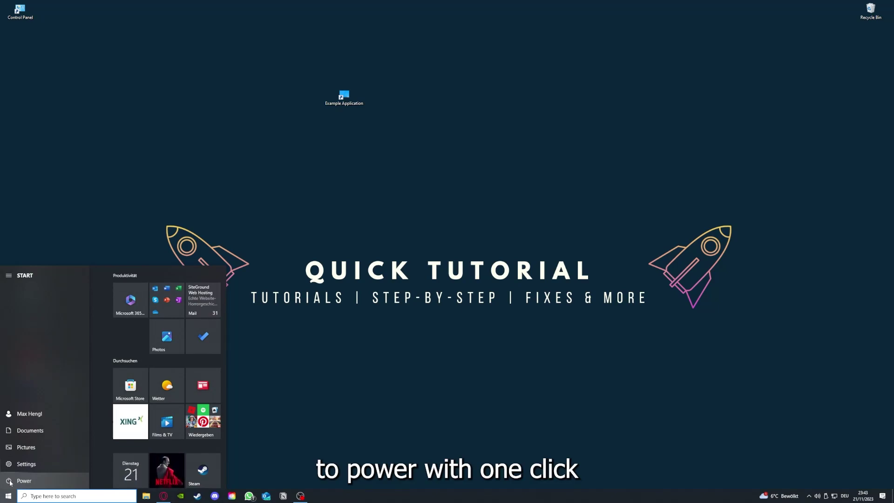
click(10, 482)
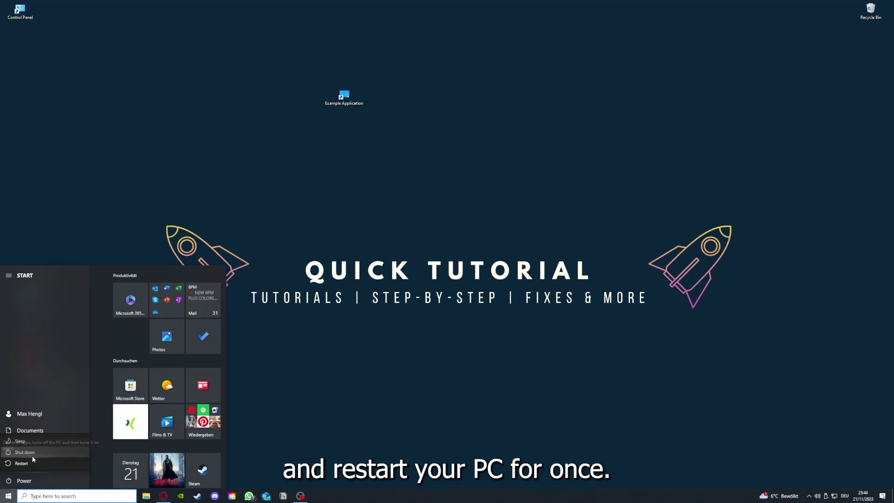
click(353, 358)
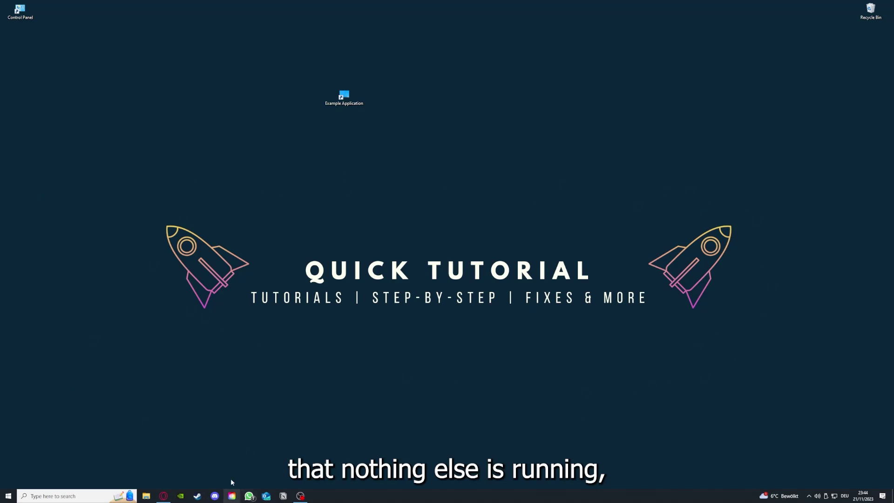
Step: Reopen Task Manager on the Startup tab and maximize it to full screen
right_click(347, 496)
click(372, 465)
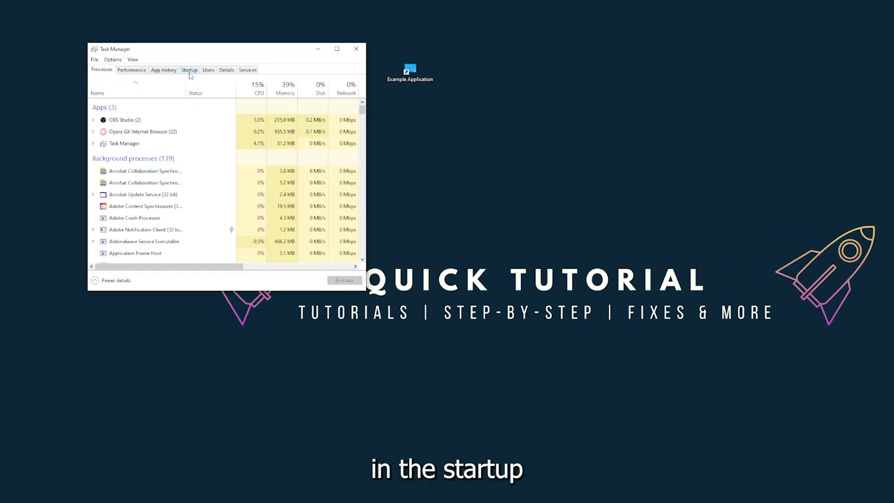
click(190, 71)
scroll(195, 187, down, 2)
scroll(191, 224, up, 2)
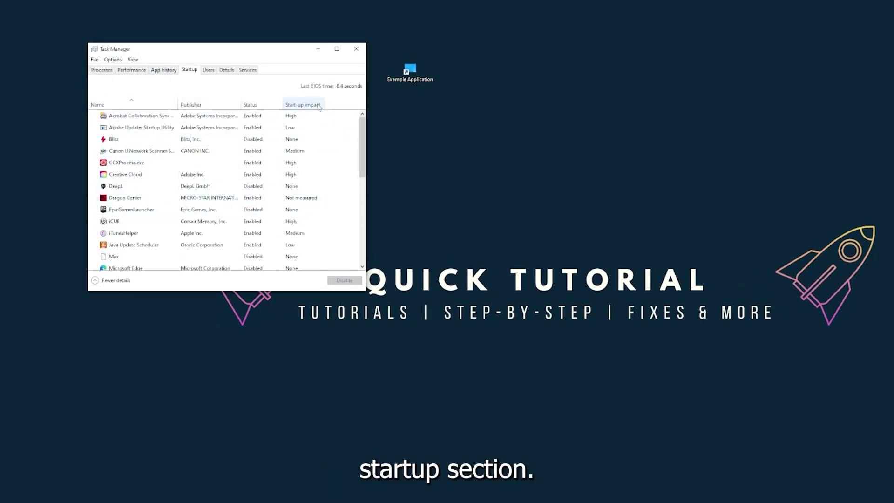
right_click(358, 496)
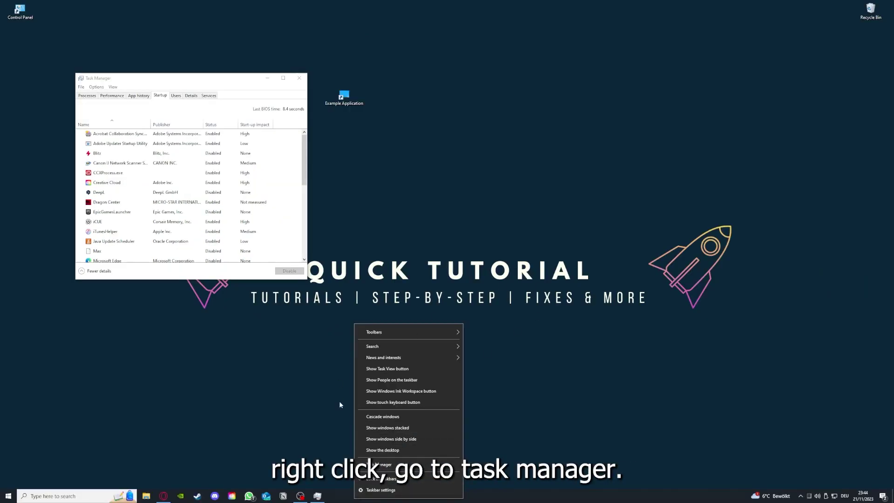
click(378, 464)
click(283, 78)
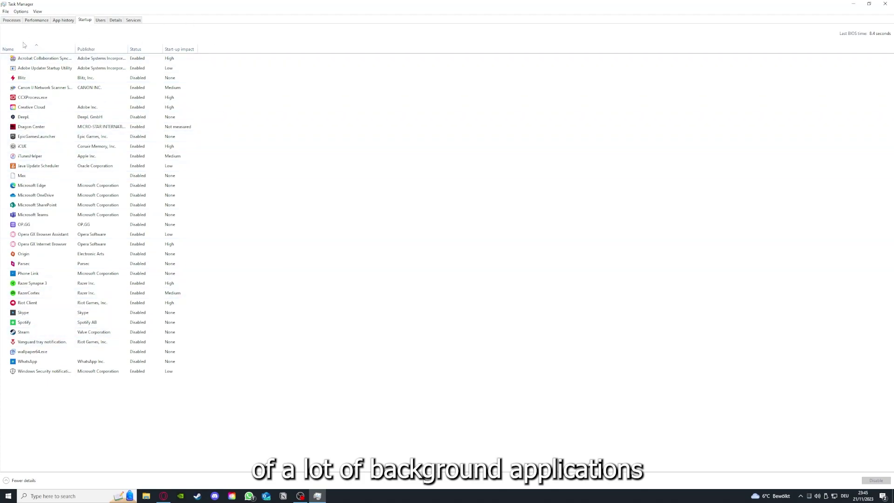
Step: Go through the Acrobat, CCXProcess.exe, OneDrive, SharePoint, Phone Link and iTunesHelper startup entries
right_click(145, 59)
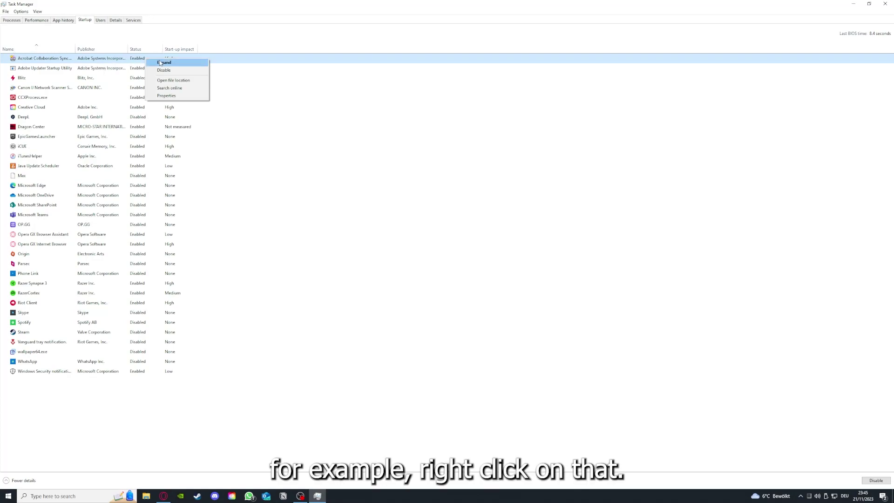
click(309, 96)
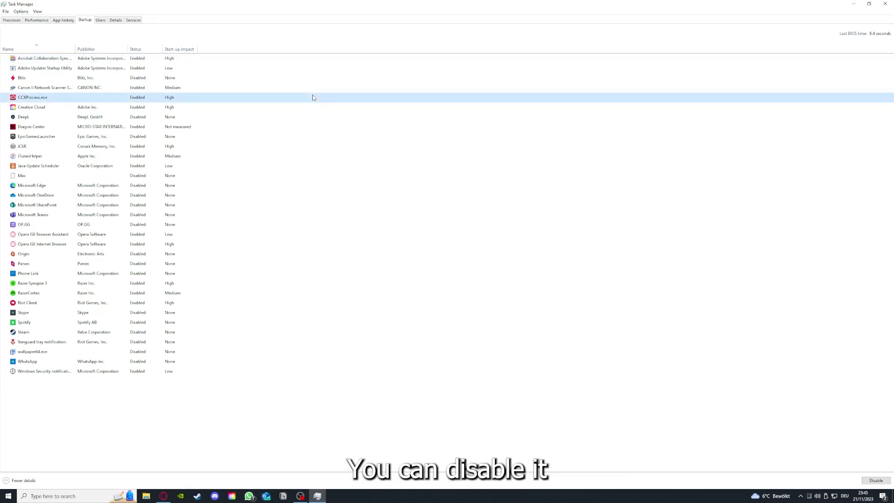
click(470, 196)
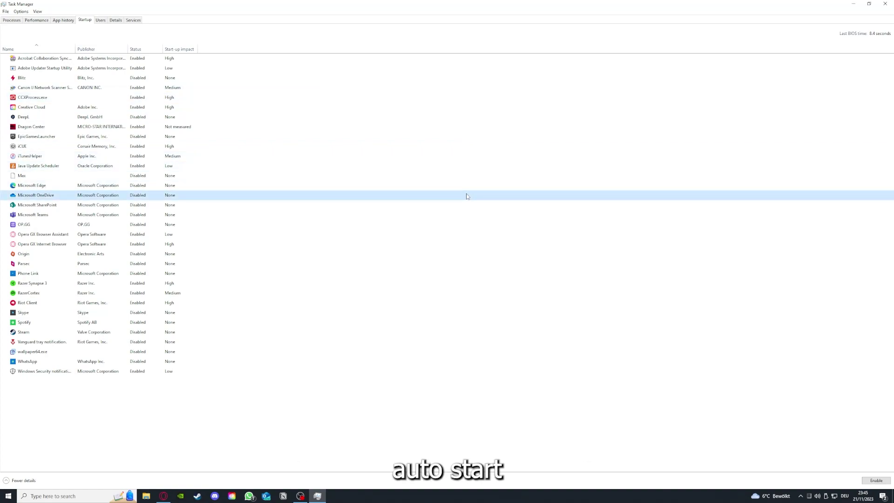
click(56, 61)
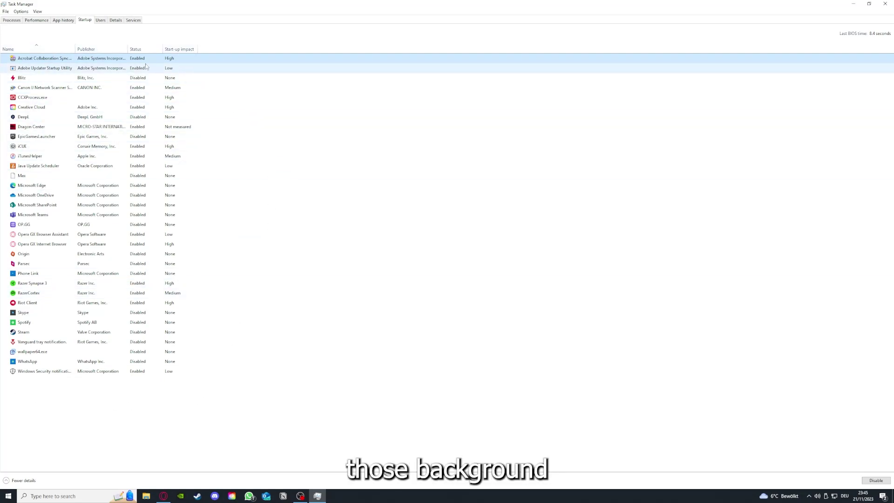
right_click(69, 205)
click(250, 274)
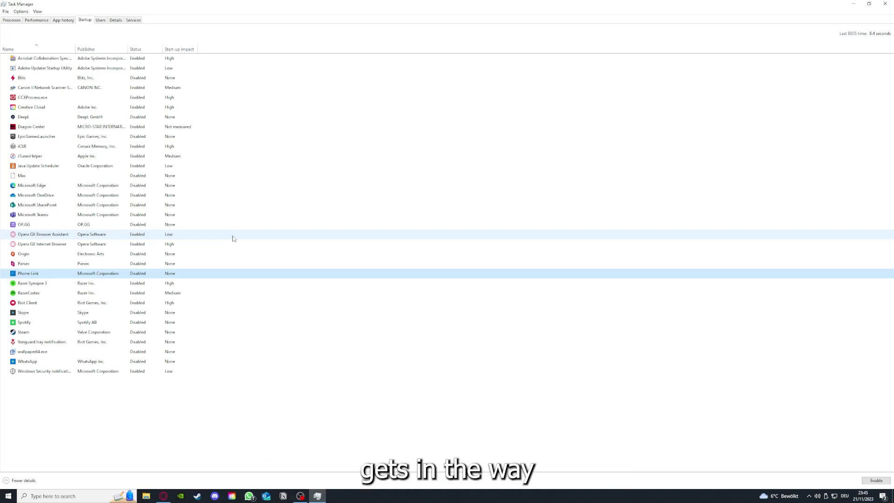
click(196, 161)
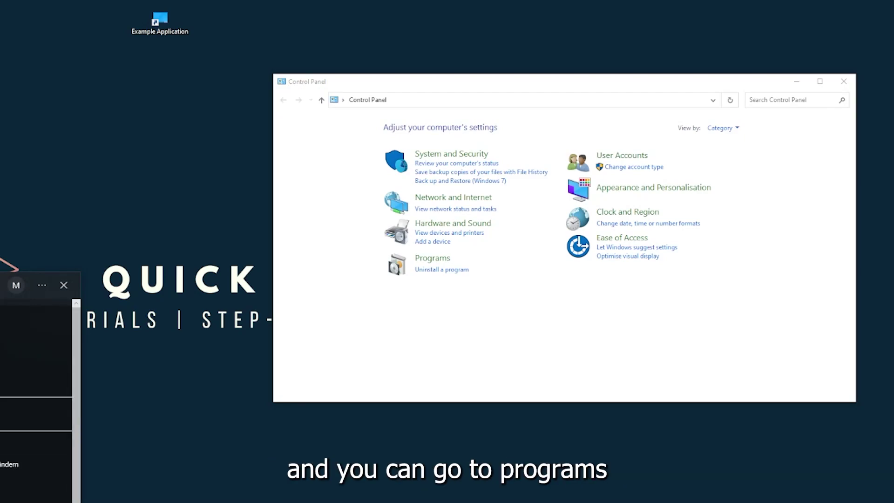
Step: Go to Programs > Programs and Features and bring up the uninstall options for Overwolf
key(Escape)
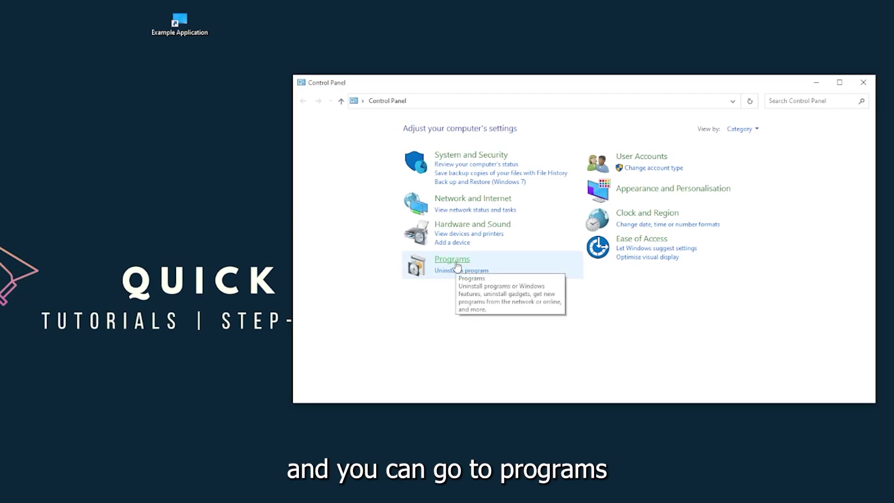
click(437, 264)
click(452, 259)
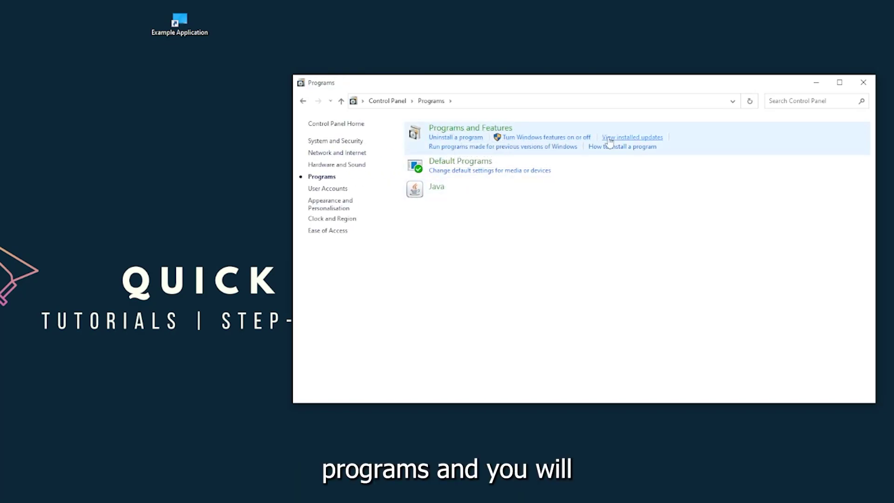
click(483, 133)
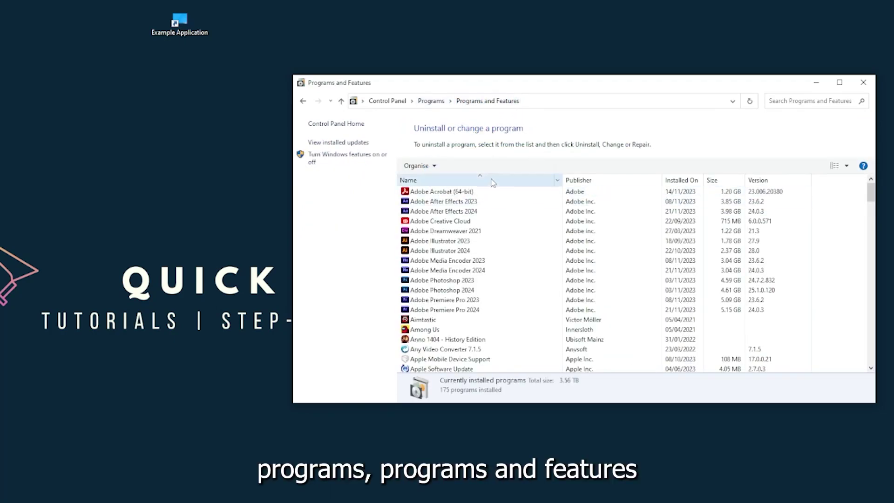
scroll(473, 262, down, 20)
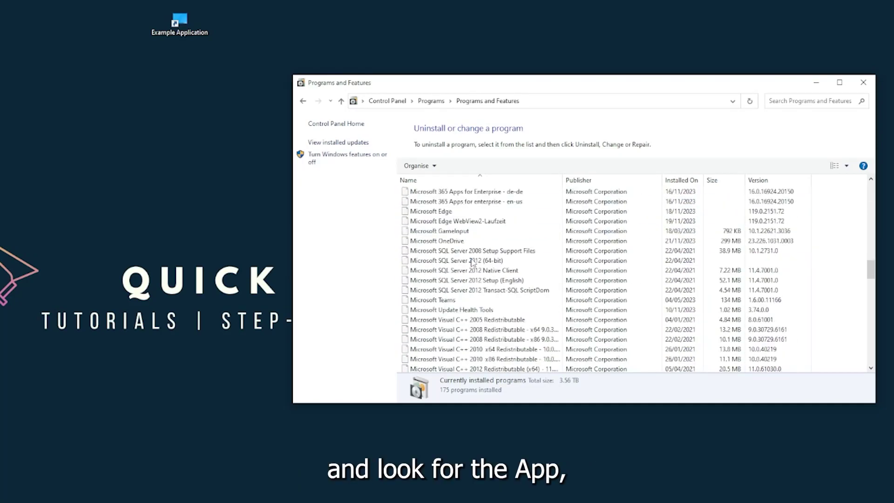
scroll(472, 262, down, 20)
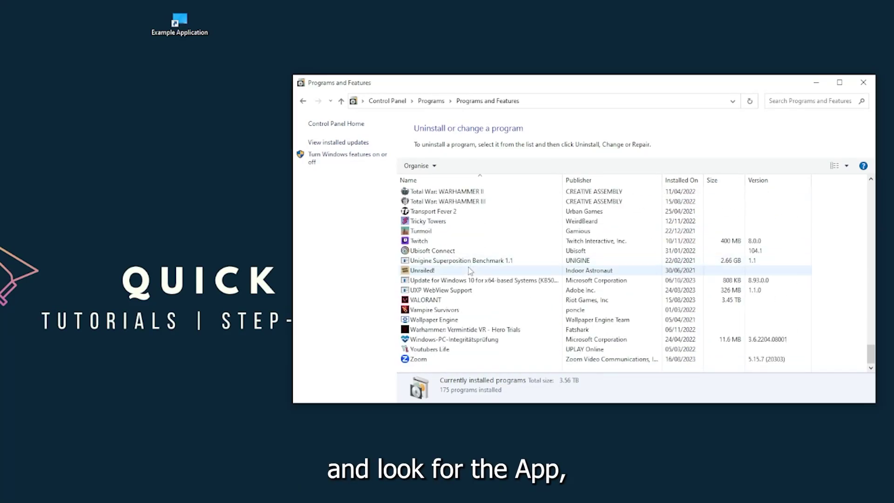
scroll(449, 308, up, 13)
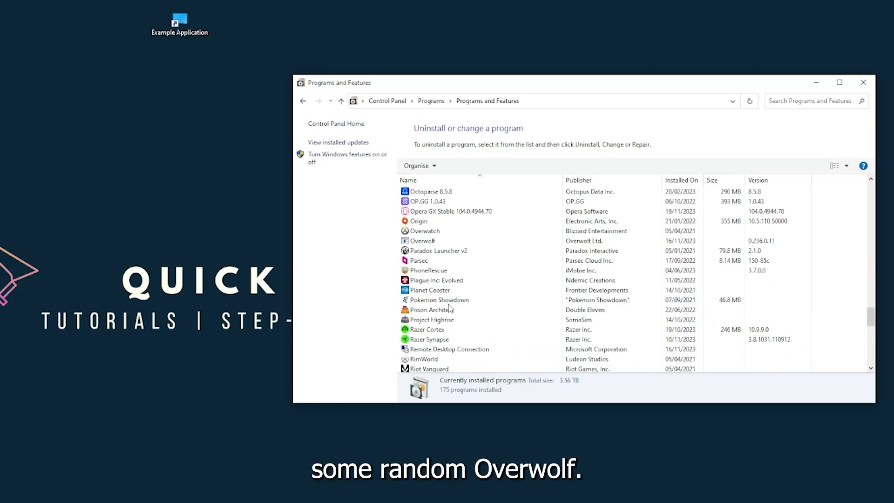
scroll(442, 306, up, 2)
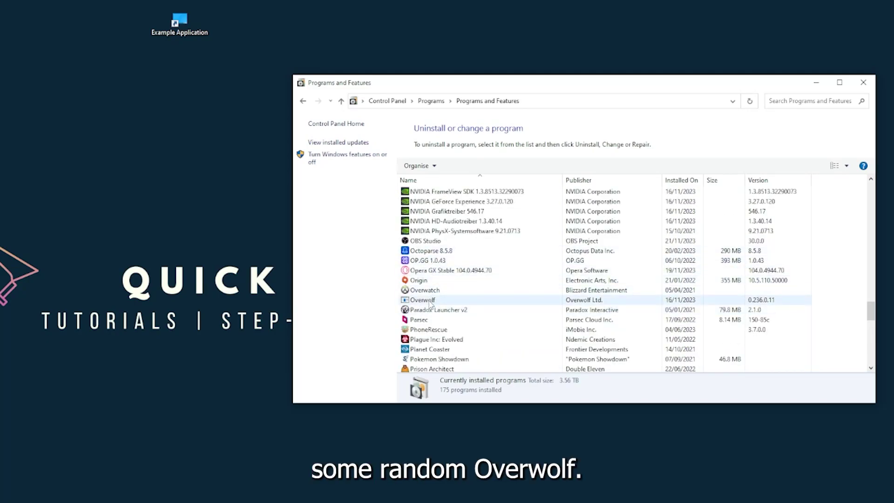
click(431, 304)
right_click(429, 301)
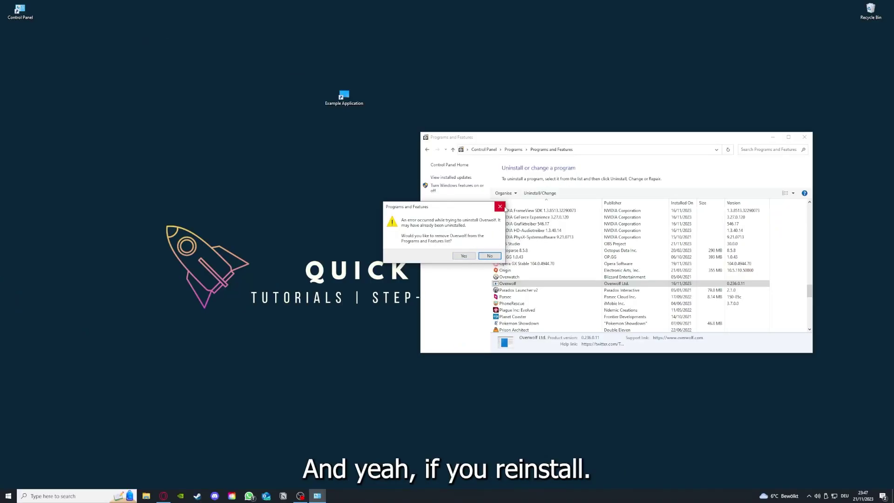
Step: Dismiss the Overwolf uninstall error and close the Programs and Features window
click(500, 207)
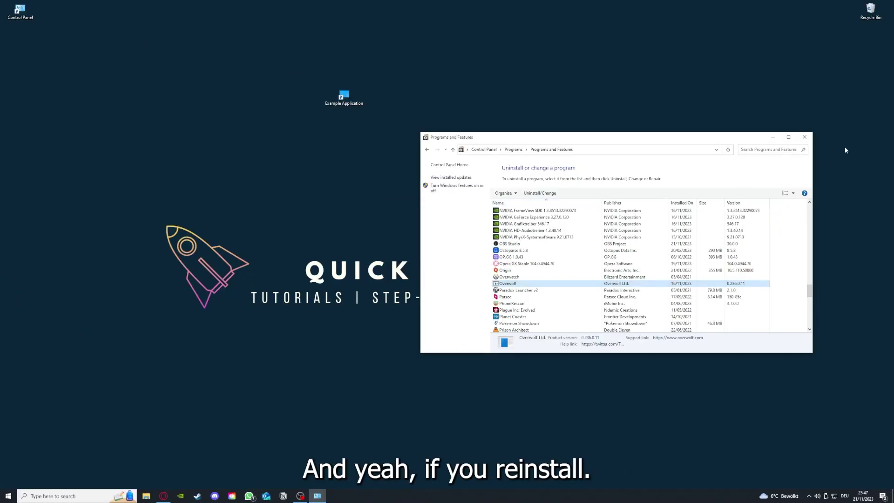
click(804, 137)
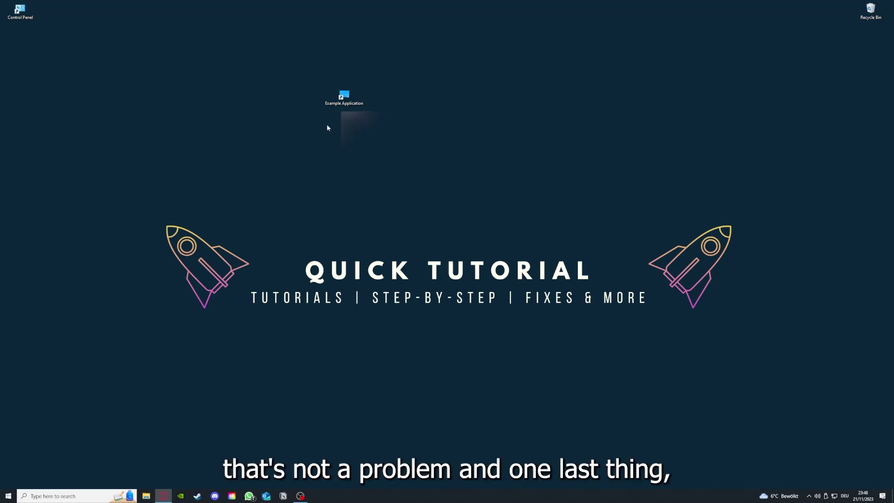
Step: Open the Example Application shortcut's Properties, view Security and Previous Versions, then return to Shortcut
right_click(339, 93)
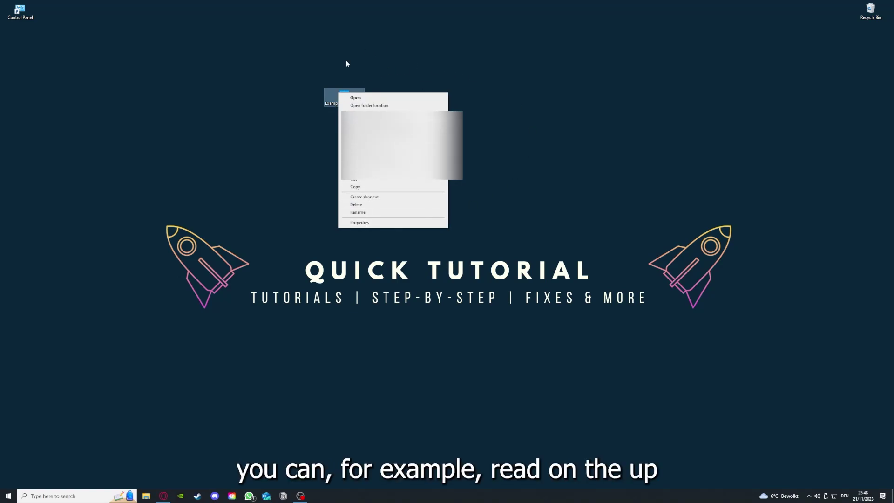
click(358, 223)
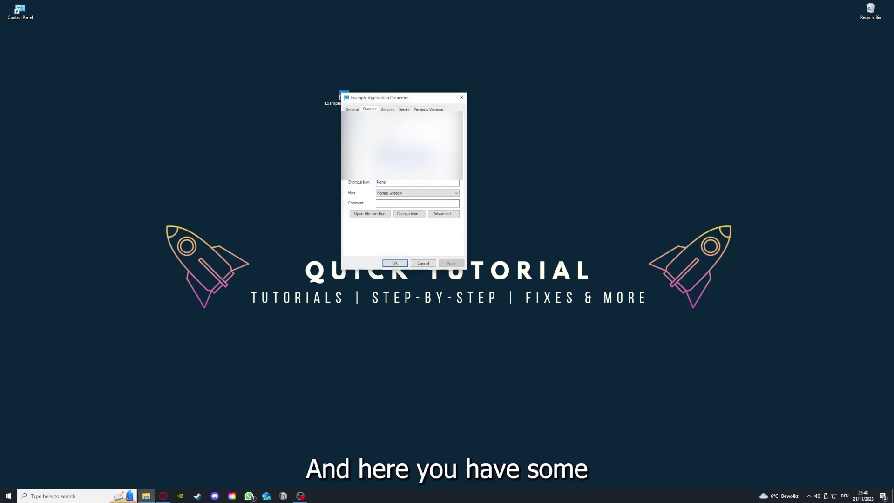
key(ctrl+Tab)
key(ctrl+Tab)
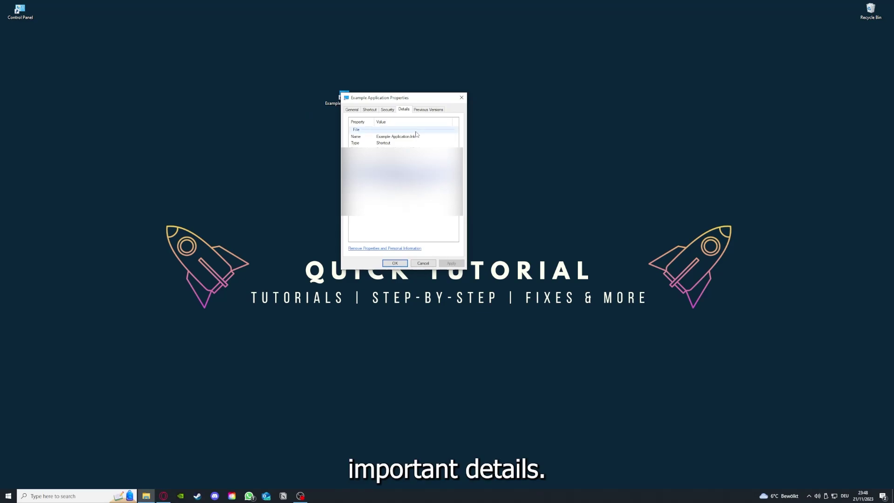
drag(405, 98, 472, 128)
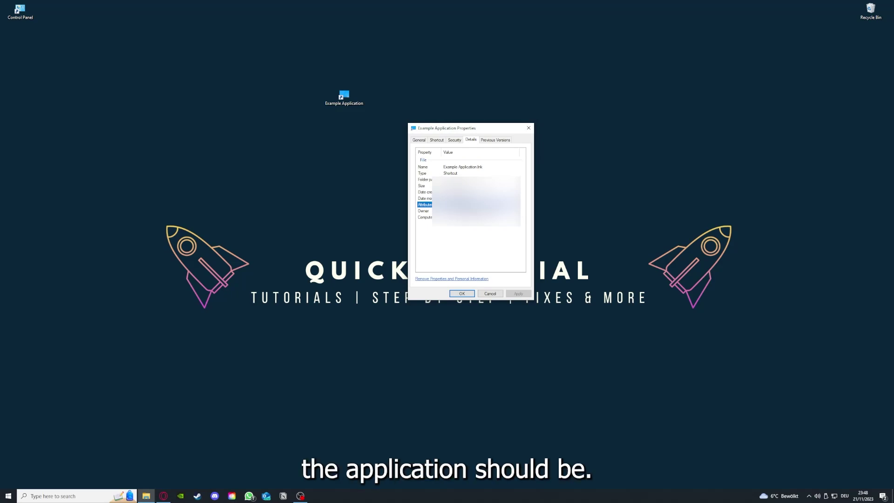
click(501, 142)
click(436, 142)
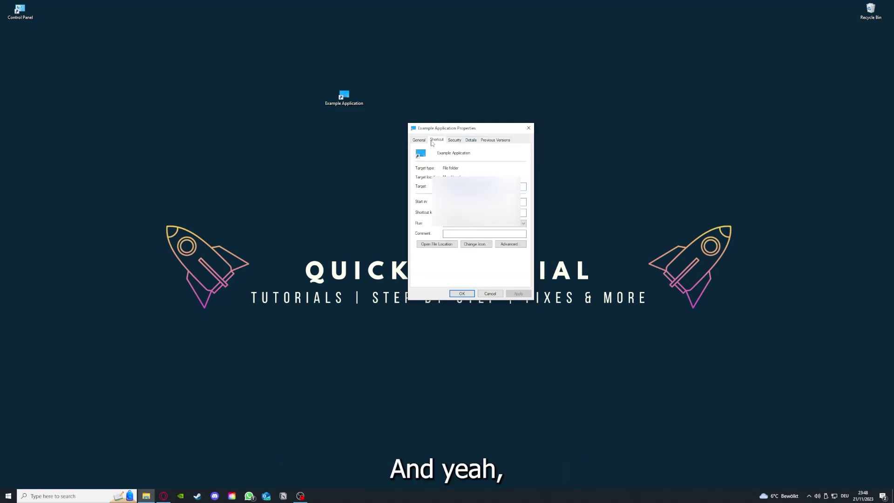
Step: Open the shortcut's file location and move the Explorer window down and left
click(430, 245)
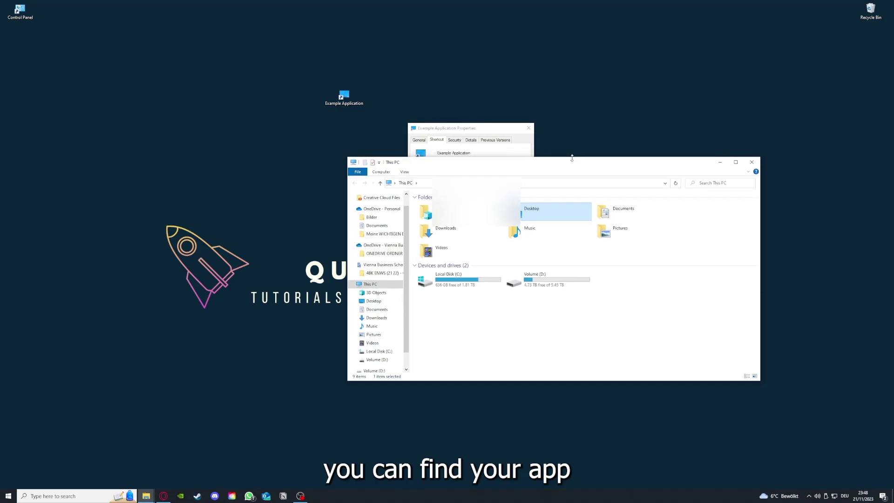
drag(573, 161, 473, 258)
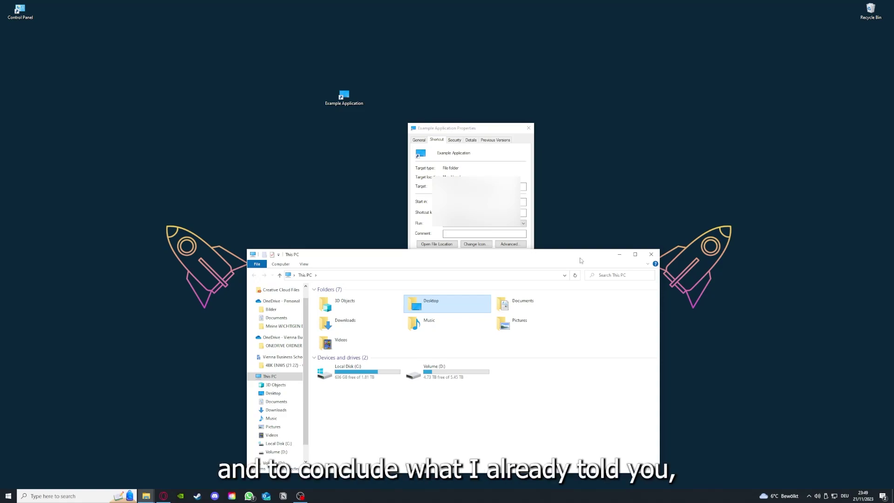
Step: Close the File Explorer window and the Example Application Properties dialog
click(651, 254)
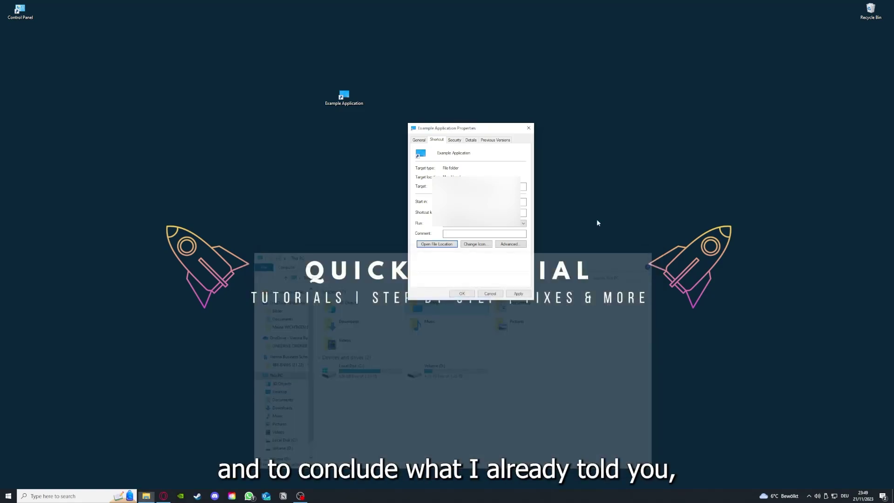
key(Escape)
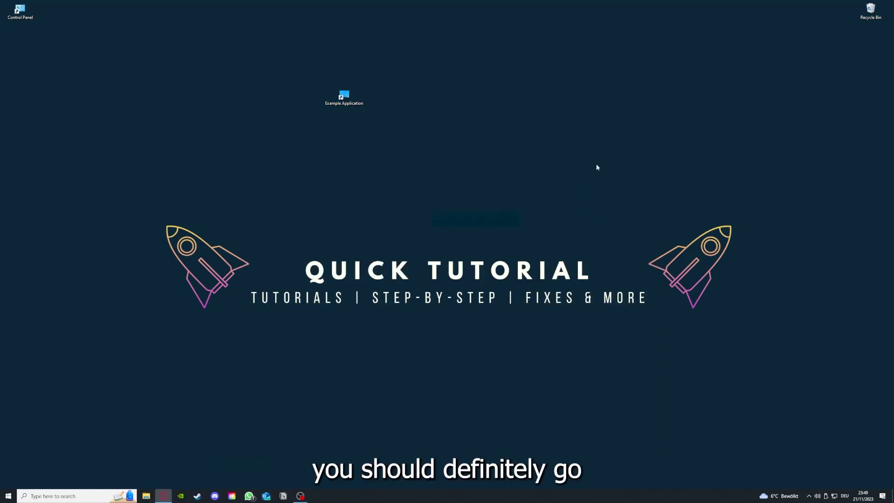